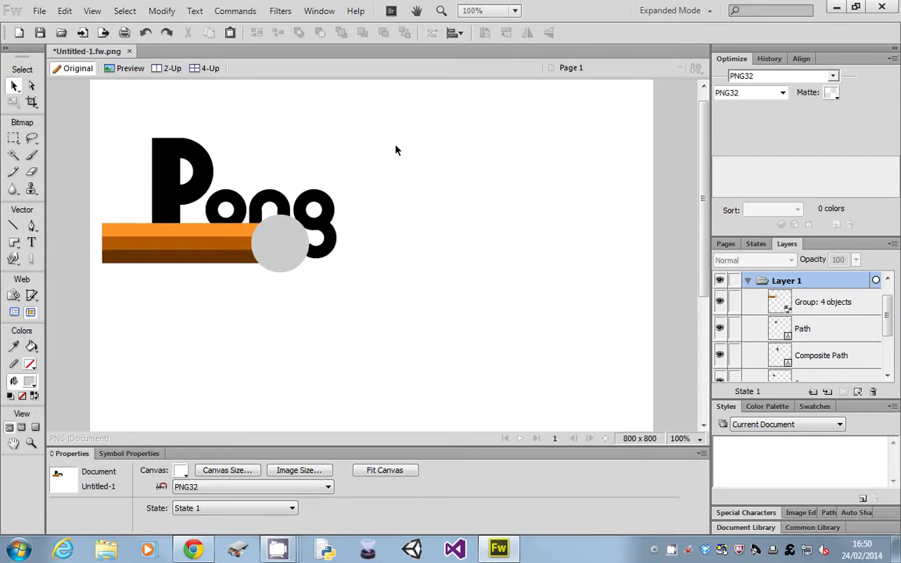
Start saving the logo, creating and opening a new LOGO folder on Storage (D:).
left_click(40, 33)
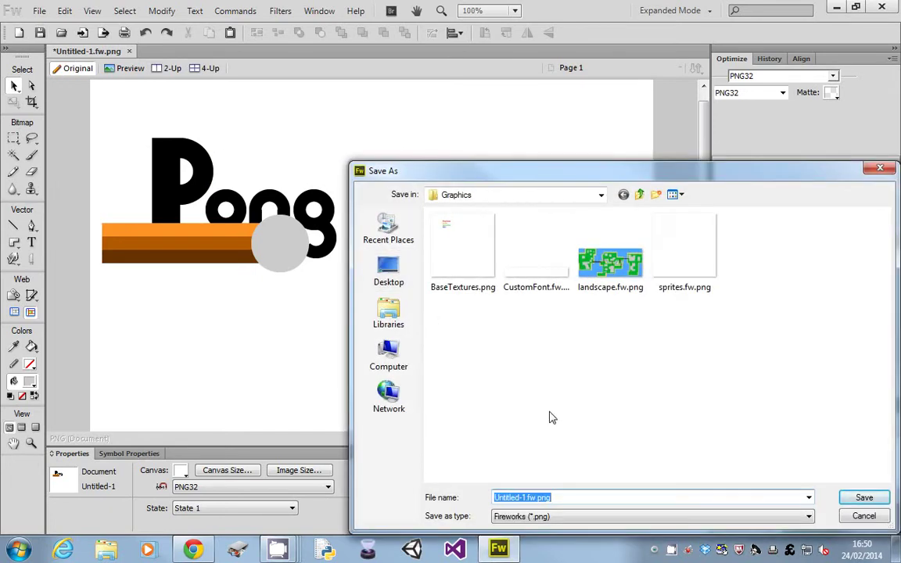
left_click(385, 358)
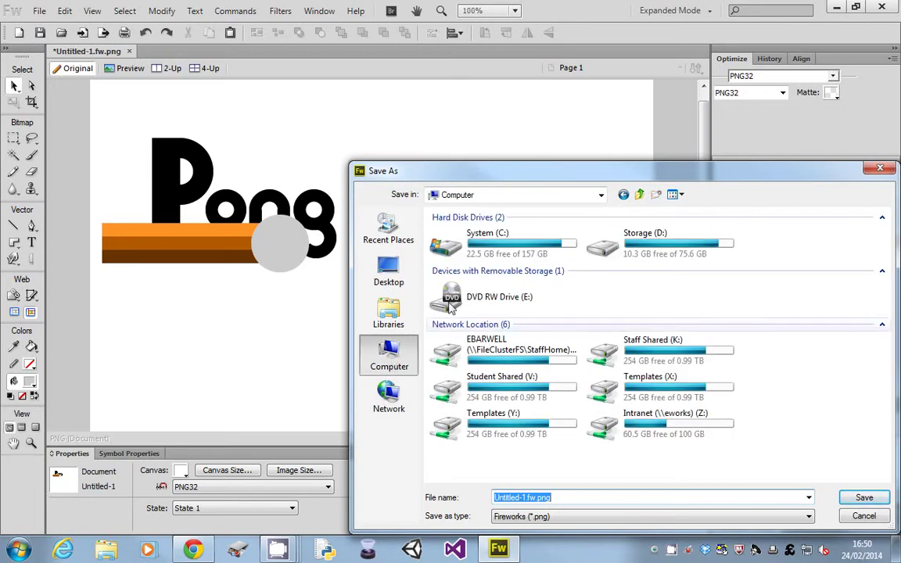
double_click(627, 244)
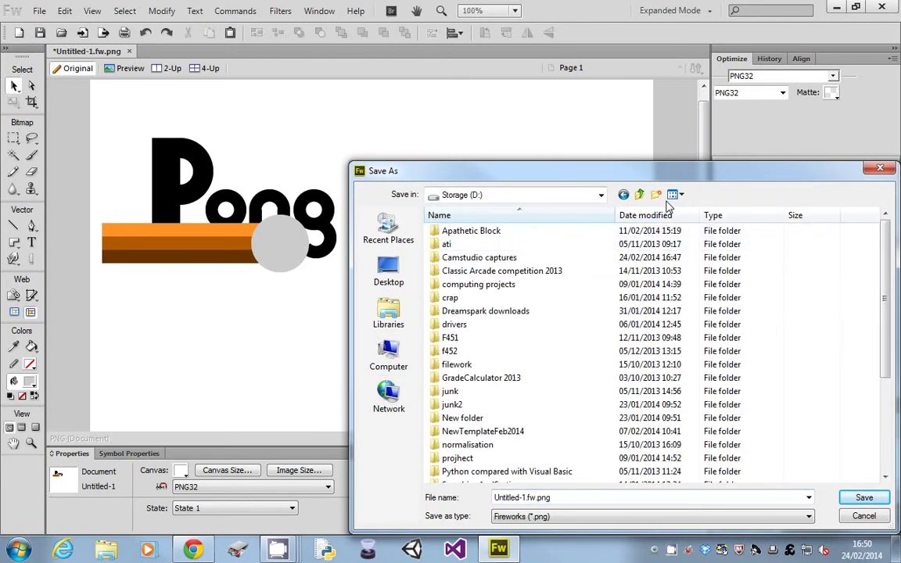
left_click(655, 195)
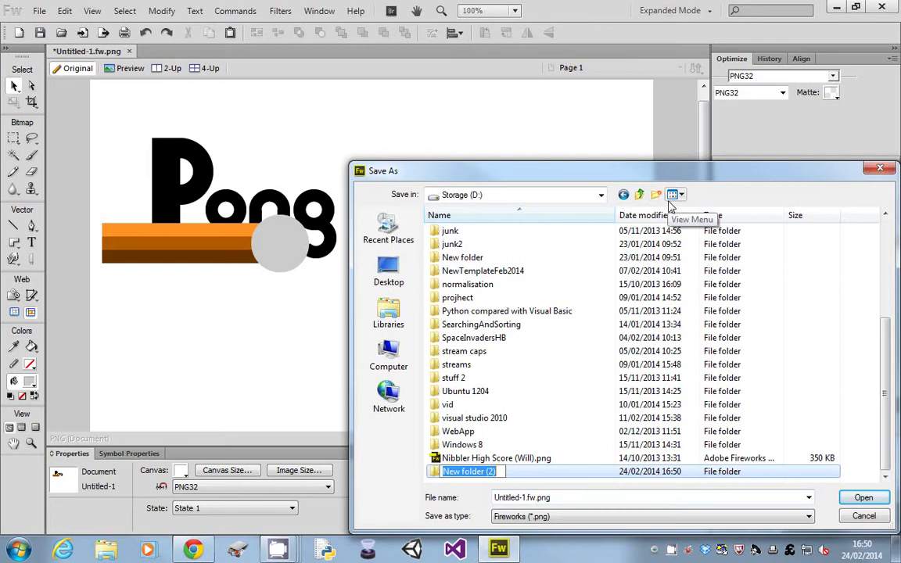
type("LOGO")
key("Return")
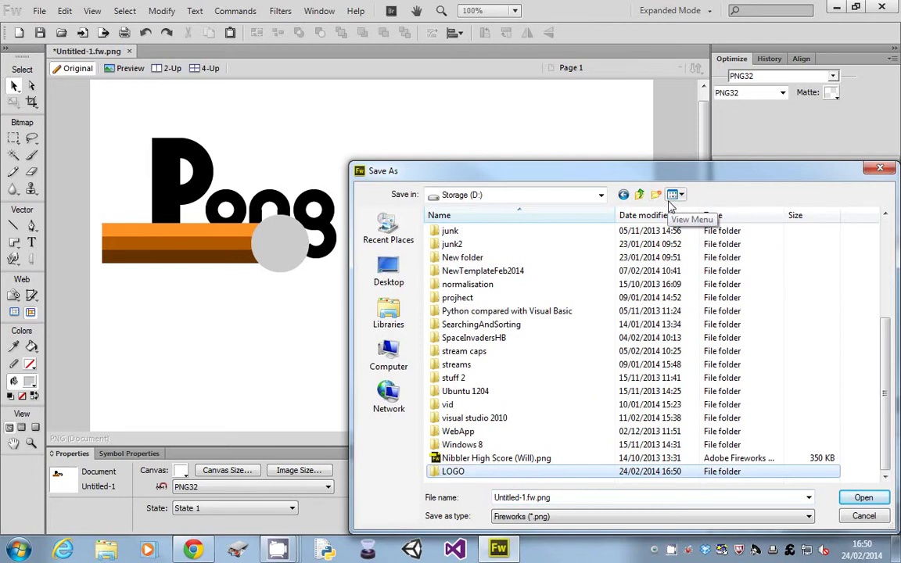
double_click(457, 471)
Save the logo in the LOGO folder as MainLOGO.fw.png.
left_click(570, 497)
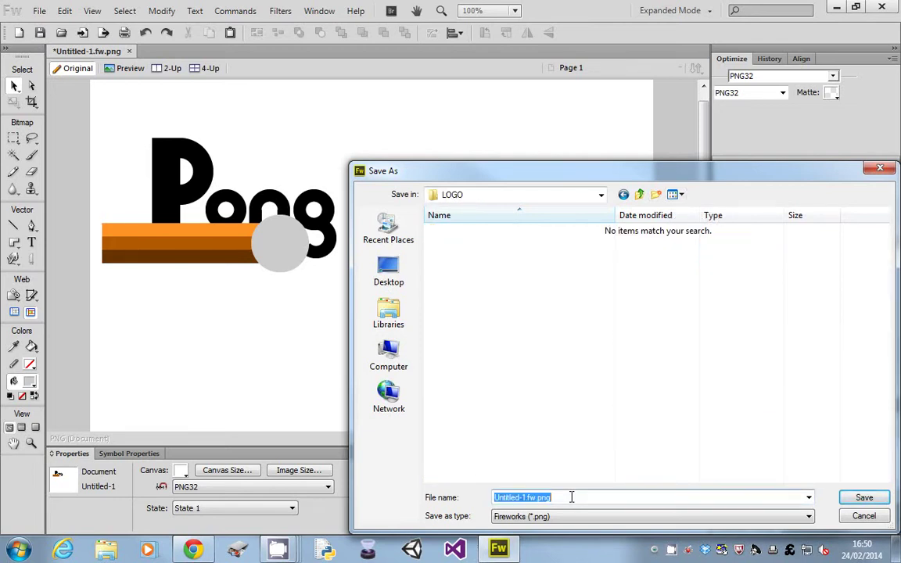
key("Home")
key("shift+Right")
key("shift+Right")
key("shift+Right")
key("shift+Right")
key("shift+Right")
key("shift+Right")
key("shift+Right")
key("shift+Right")
key("shift+Right")
key("shift+Right")
key("shift+End")
type("MainLO")
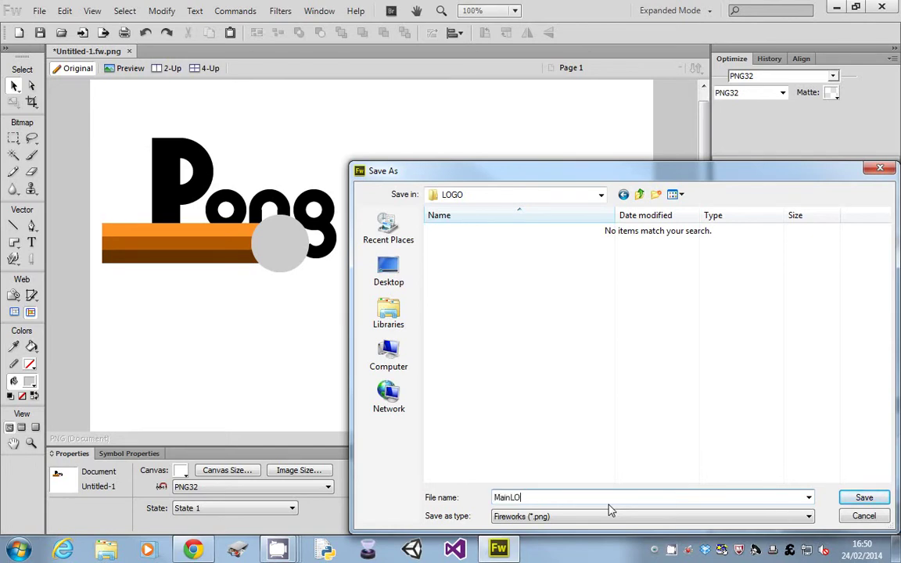
type("GO")
left_click(858, 500)
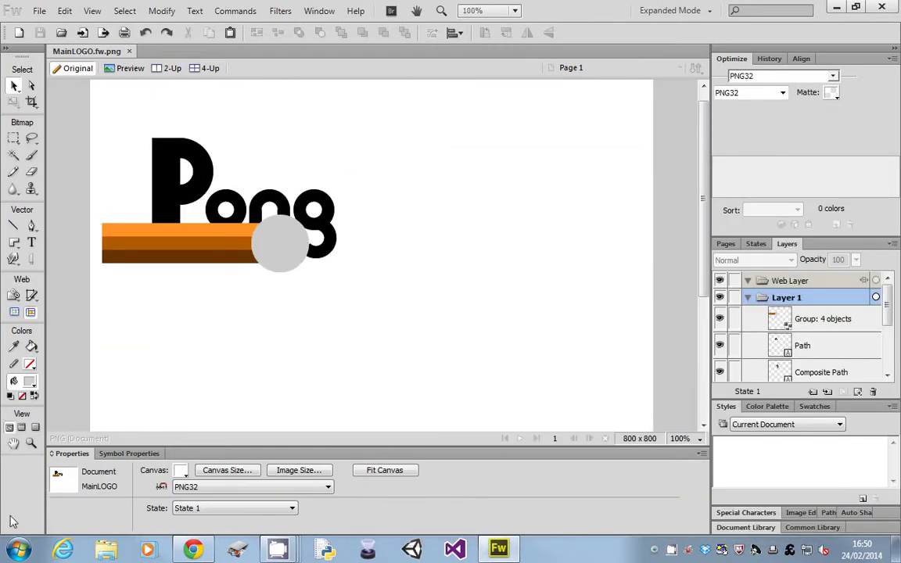
left_click(14, 548)
Check that MainLOGO.fw.png in Storage (D:) > LOGO is 159 KB in Explorer, then return to Fireworks.
left_click(273, 269)
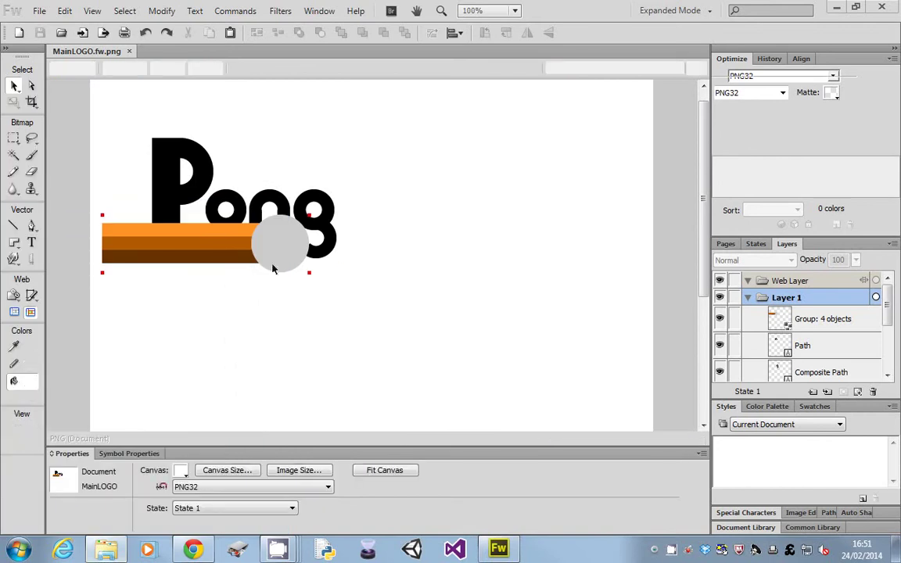
key("super+e")
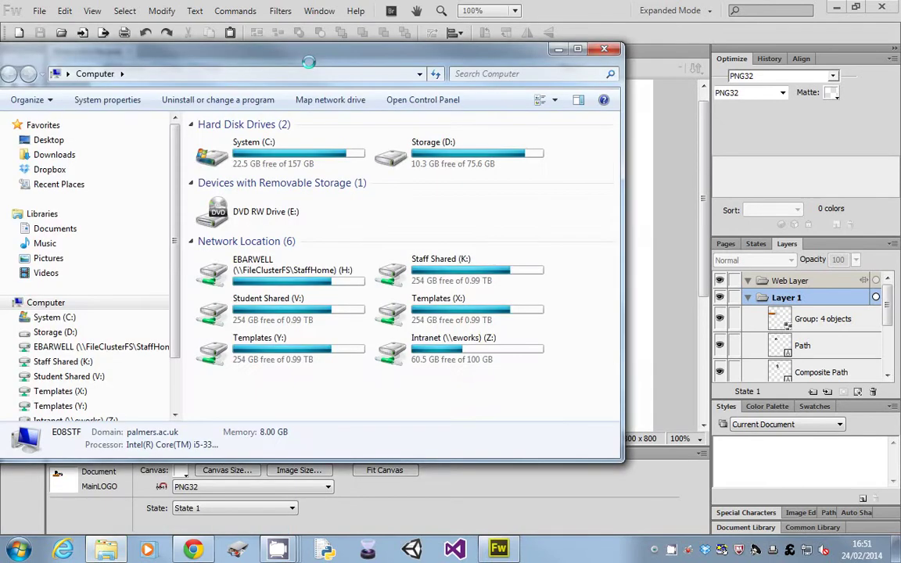
double_click(400, 69)
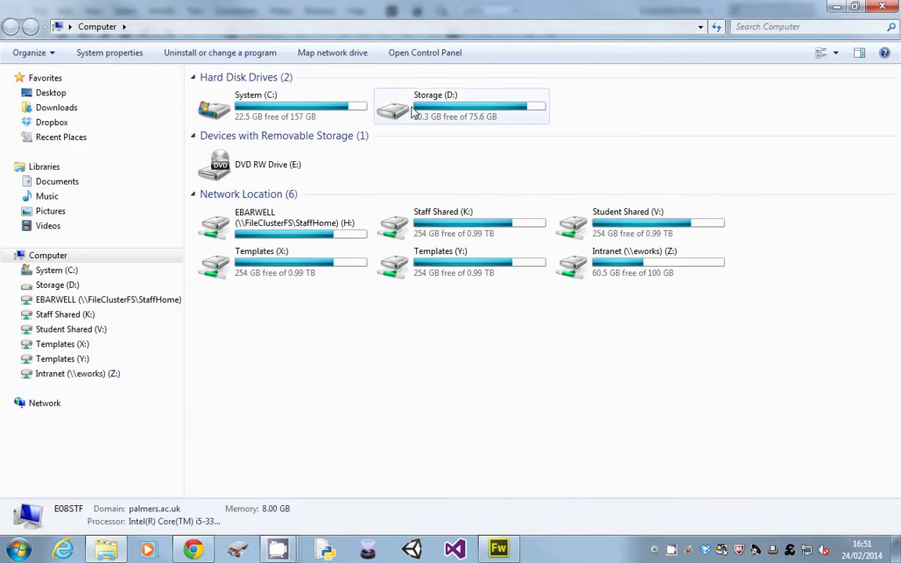
double_click(374, 98)
double_click(222, 301)
left_click(251, 132)
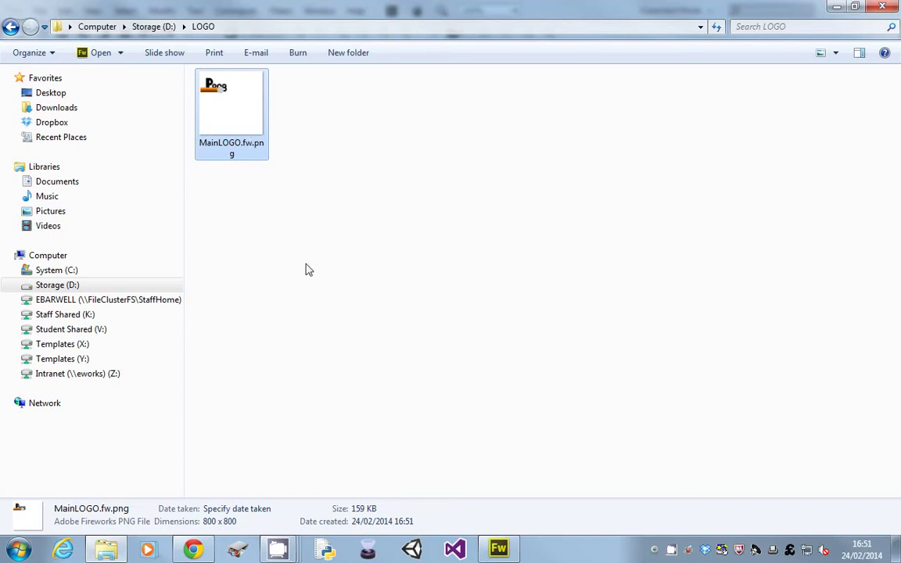
left_click(499, 549)
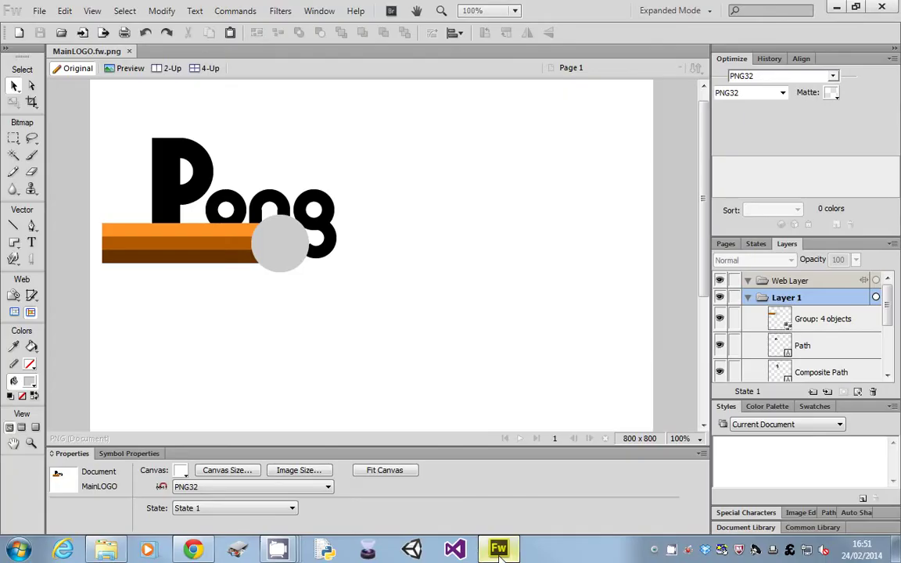
Switch the Optimize panel's export format from PNG32 to BMP 24.
left_click(781, 94)
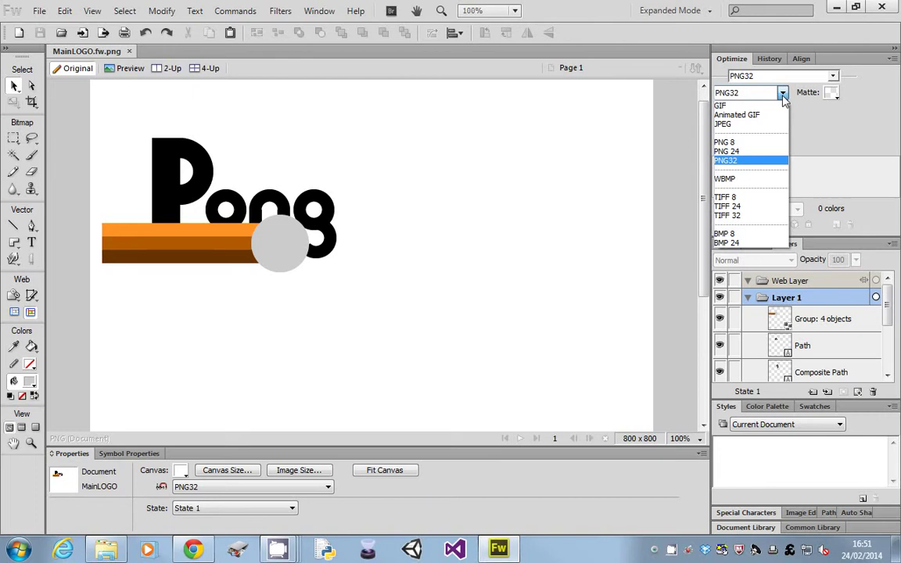
left_click(781, 94)
left_click(782, 94)
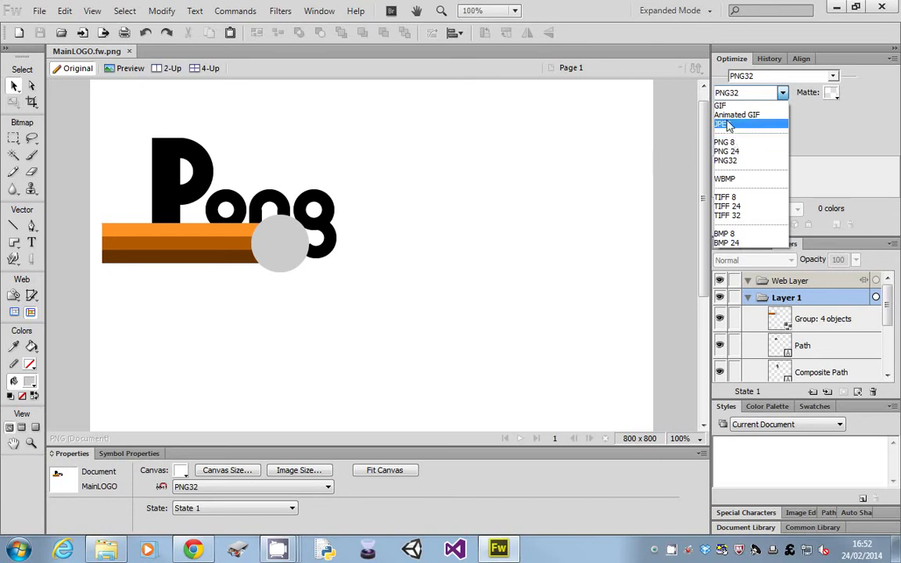
left_click(748, 245)
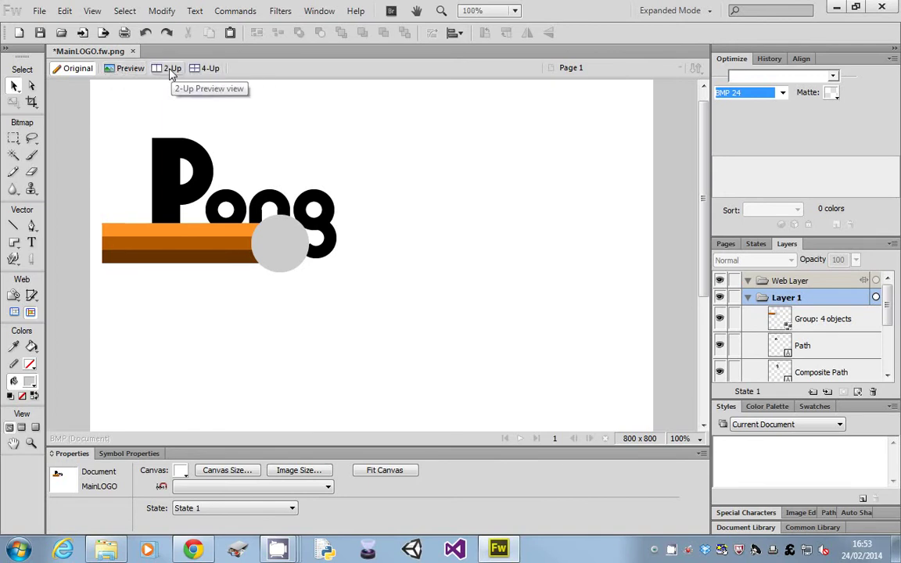
Show the 2-Up view to compare the original with the 1920.05K BMP preview.
left_click(172, 69)
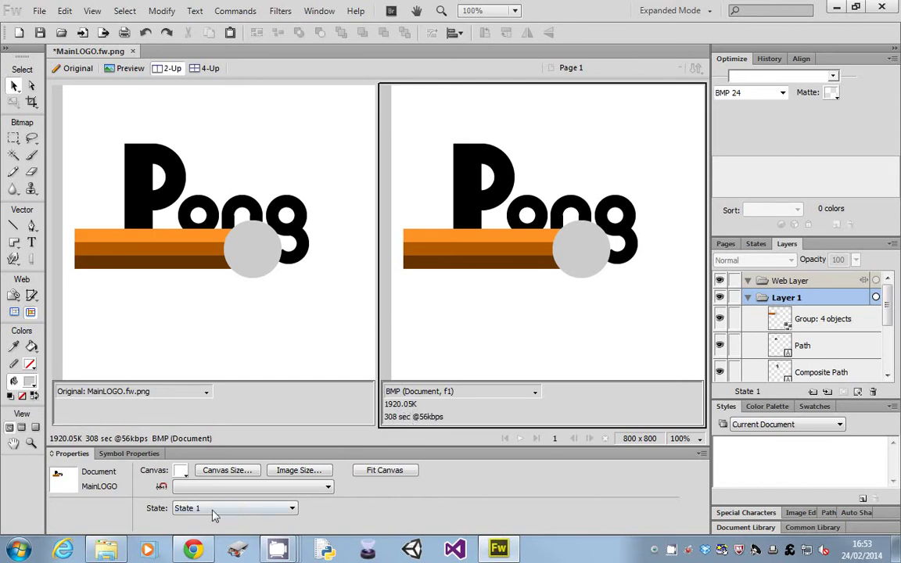
left_click(110, 550)
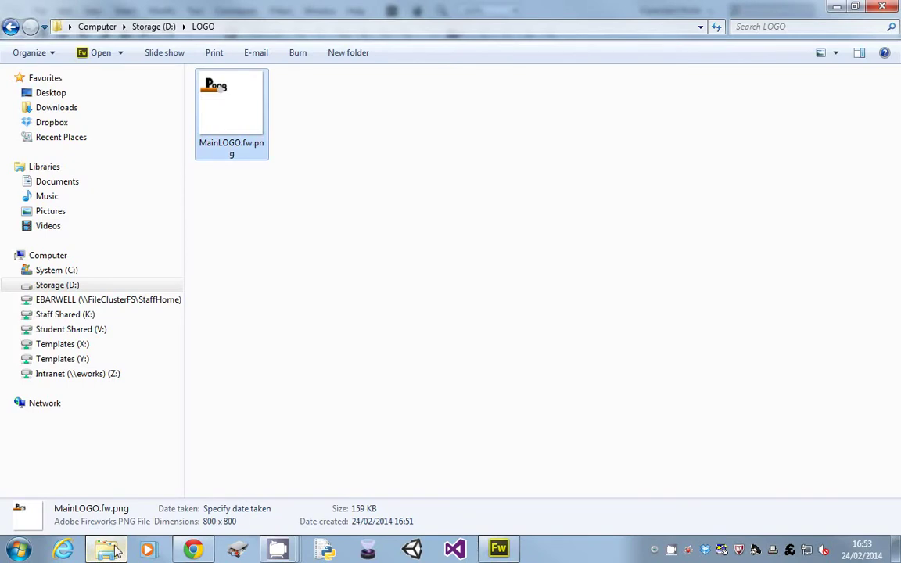
left_click(258, 243)
left_click(221, 101)
key("alt+Tab")
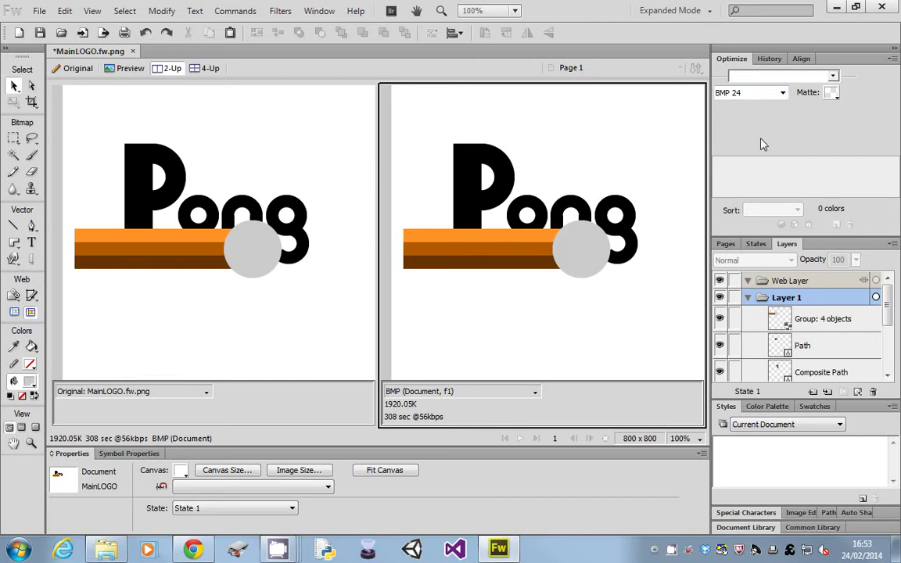
Change the export format to BMP 8, cutting the estimate to 641.08K.
left_click(782, 93)
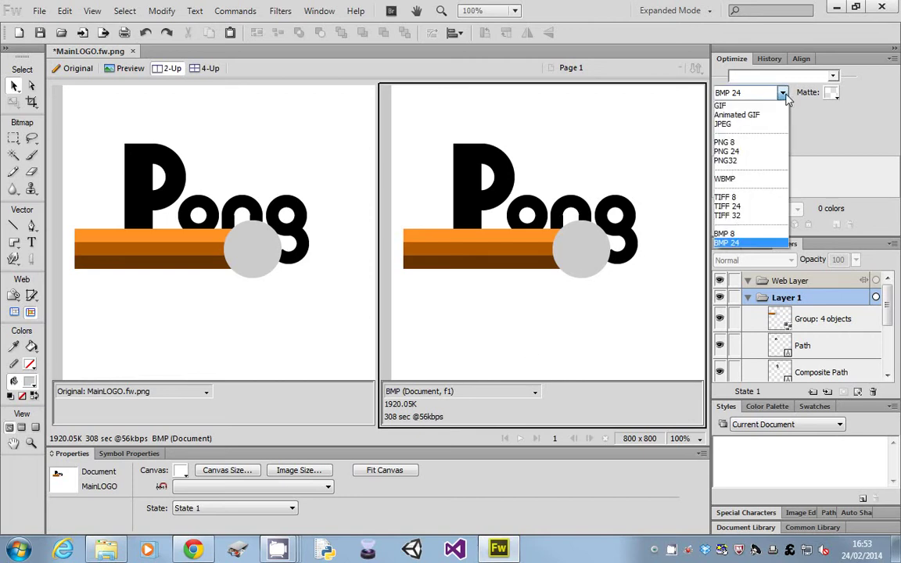
left_click(757, 235)
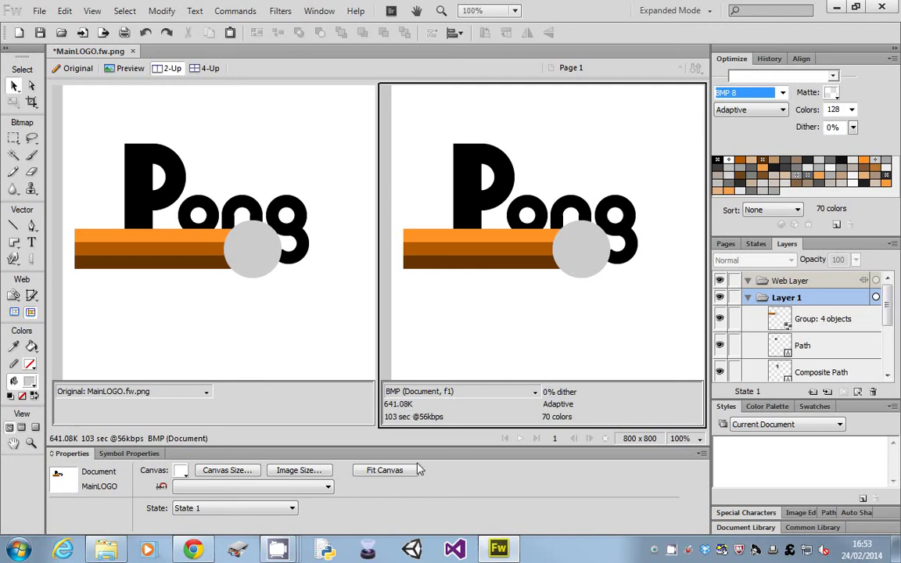
left_click(782, 93)
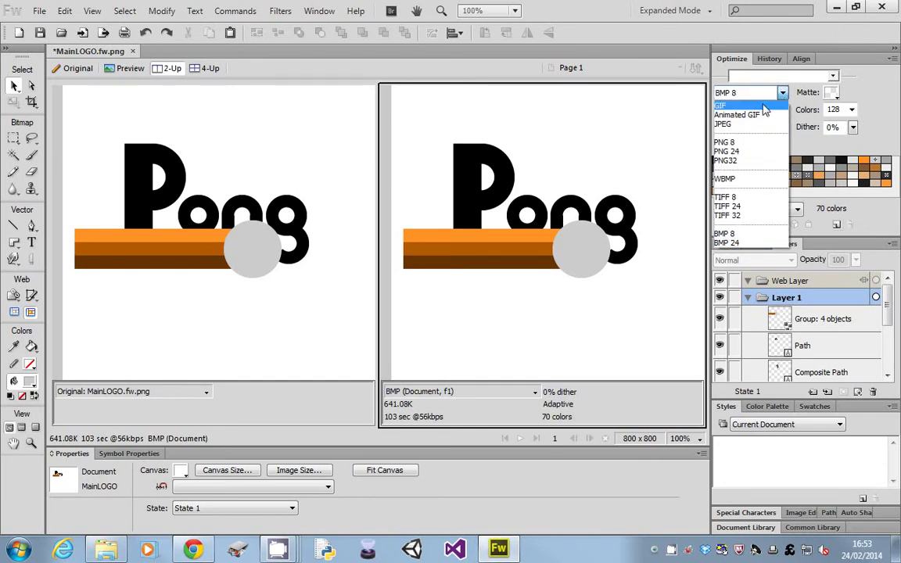
Change the export format to GIF, dropping the estimate to 4.69K.
left_click(721, 104)
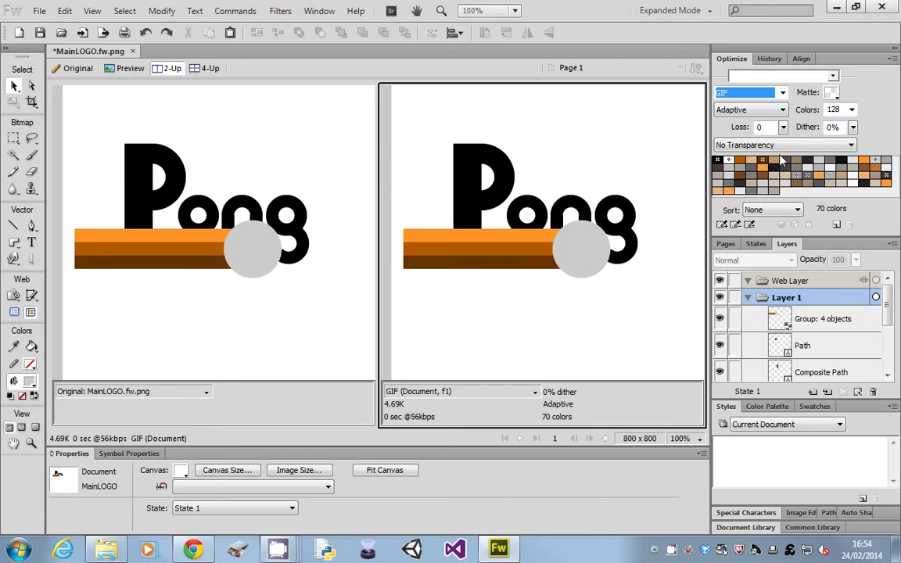
left_click(851, 110)
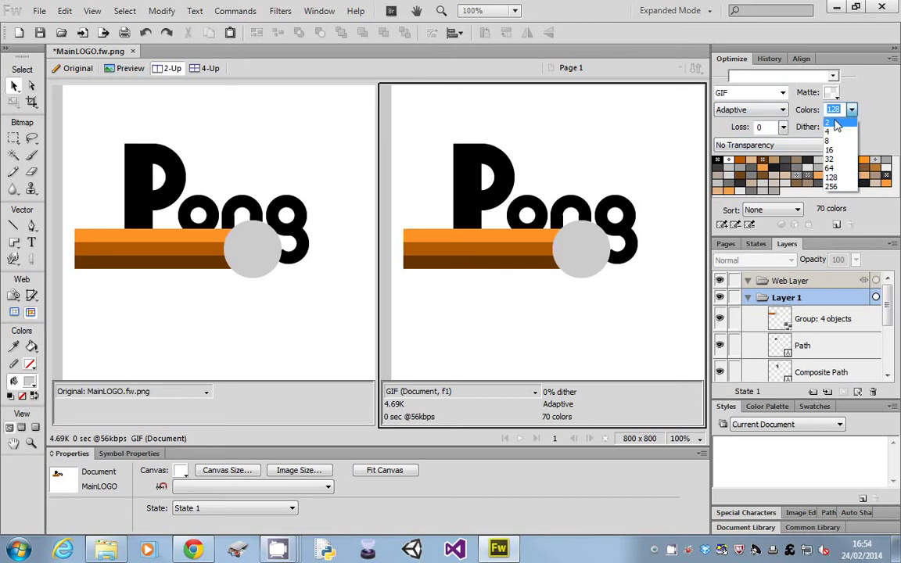
Try a 2-colour GIF palette with dither at 92%, then 3%.
left_click(830, 123)
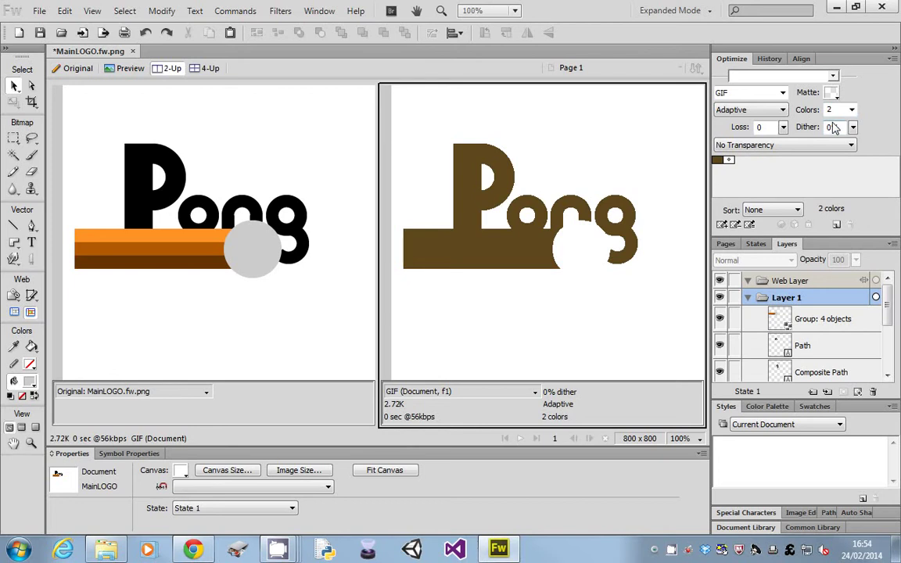
left_click(854, 127)
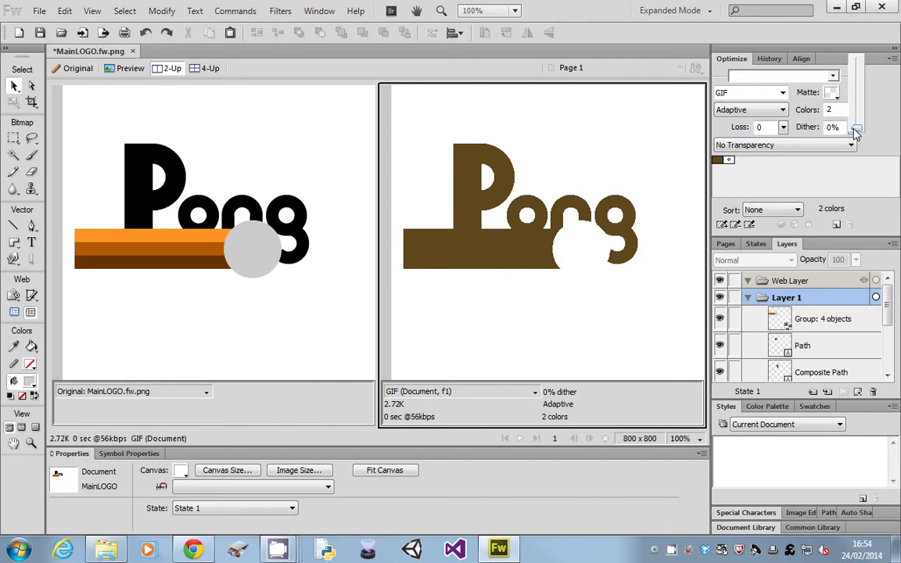
left_click_drag(857, 127, 858, 67)
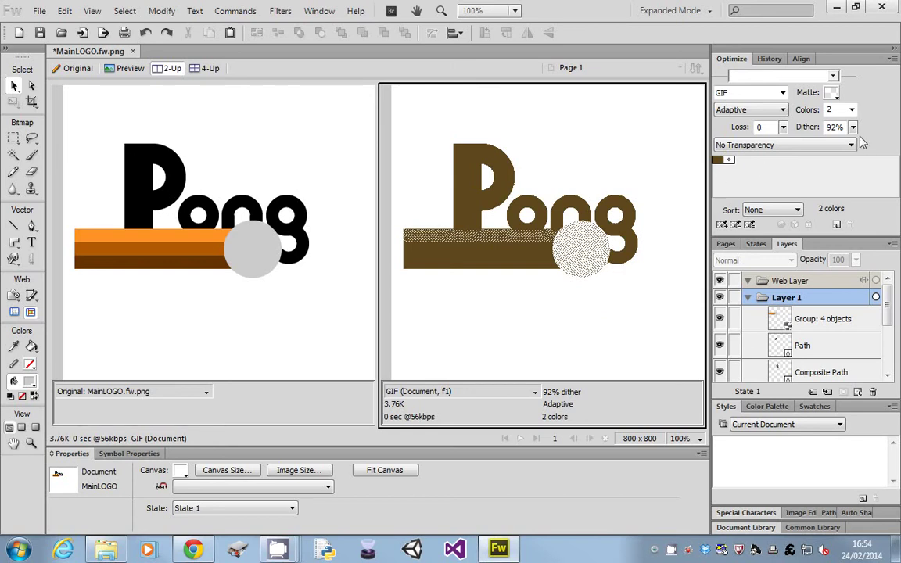
left_click_drag(853, 131, 859, 197)
Use a 4-colour GIF palette with 49% dither, giving 3.57K.
left_click(851, 110)
left_click(835, 119)
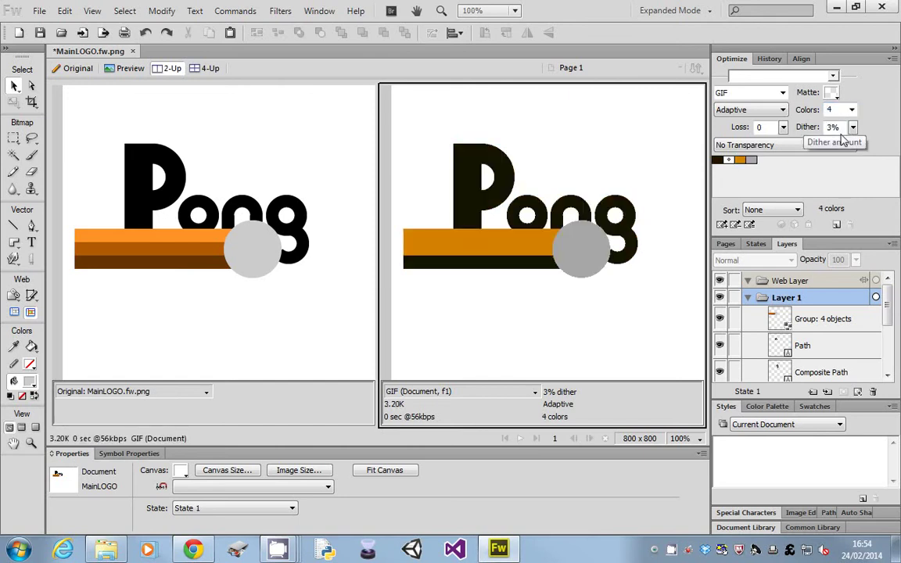
left_click_drag(853, 127, 856, 97)
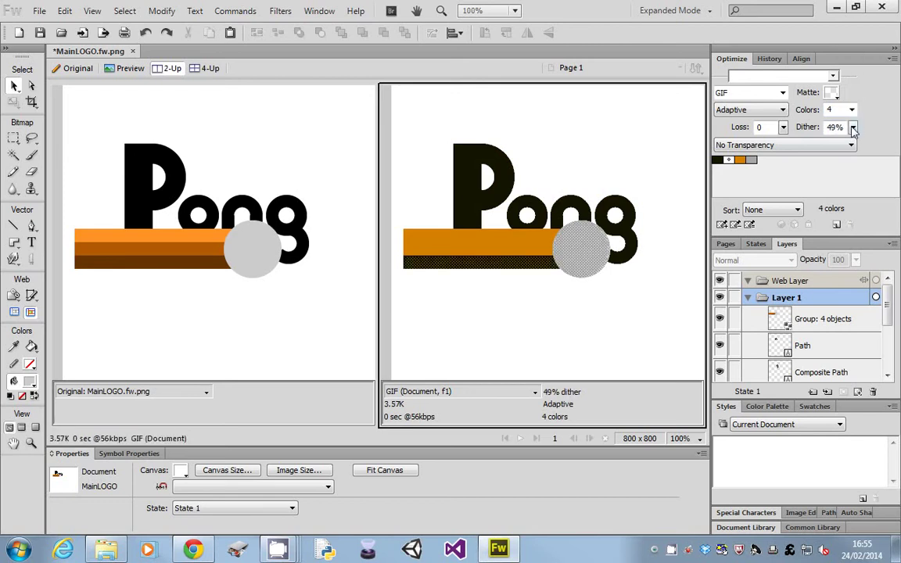
Use an 8-colour GIF palette with 0% dither for a 3.54K estimate.
left_click(851, 109)
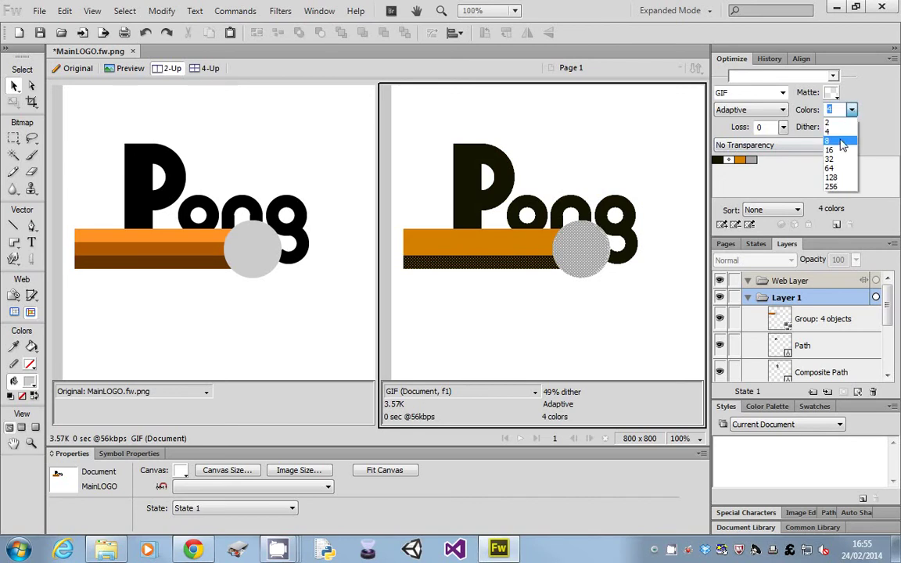
left_click(856, 144)
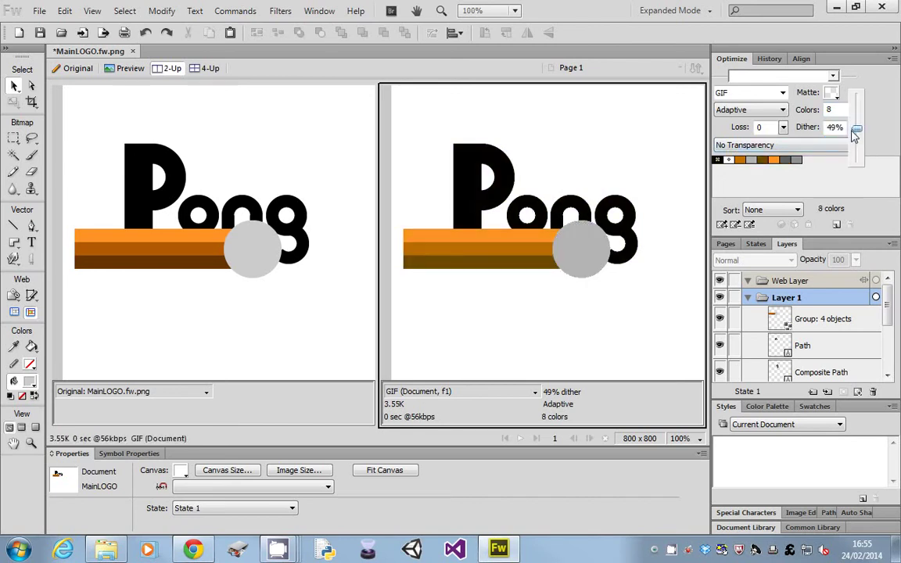
left_click_drag(852, 126, 853, 172)
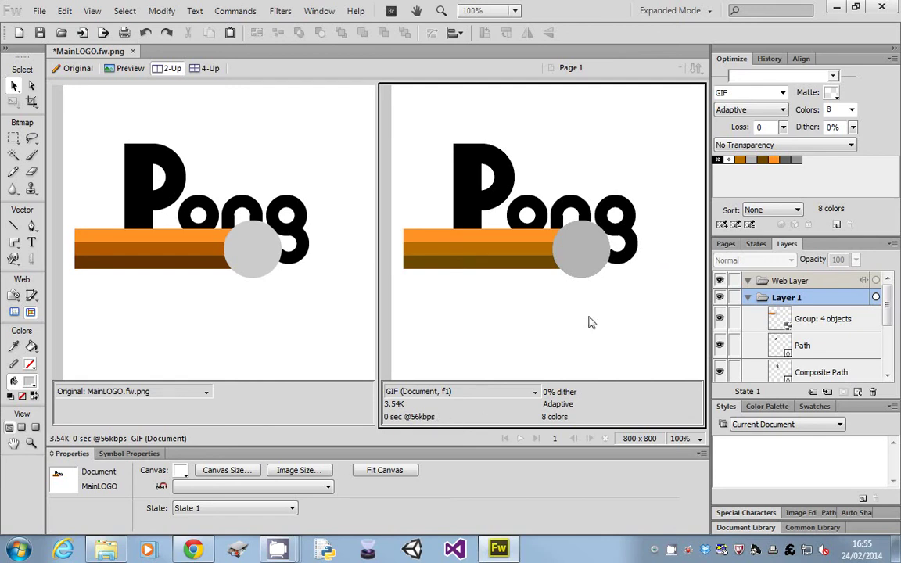
Switch the export to JPEG and lower quality from 80 to 40, giving 11.10K.
left_click(783, 93)
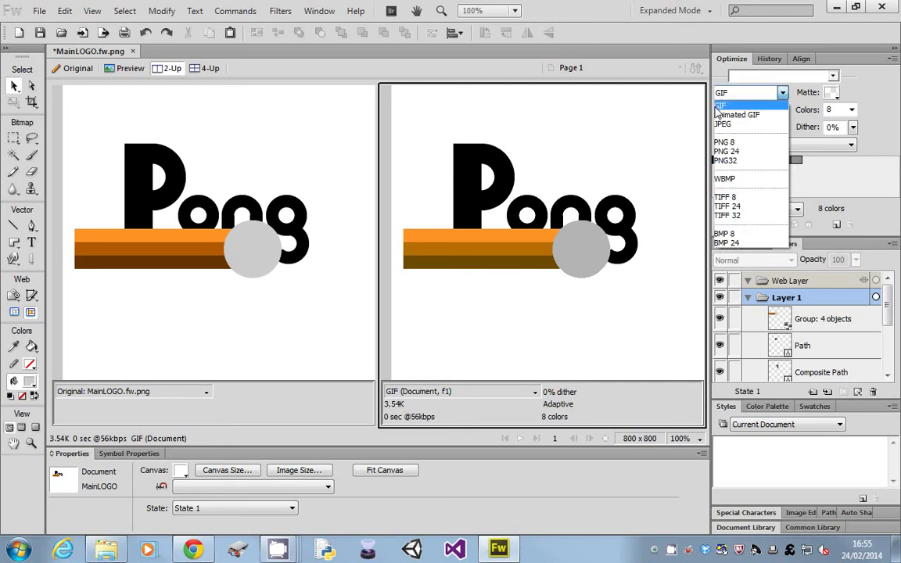
left_click(739, 125)
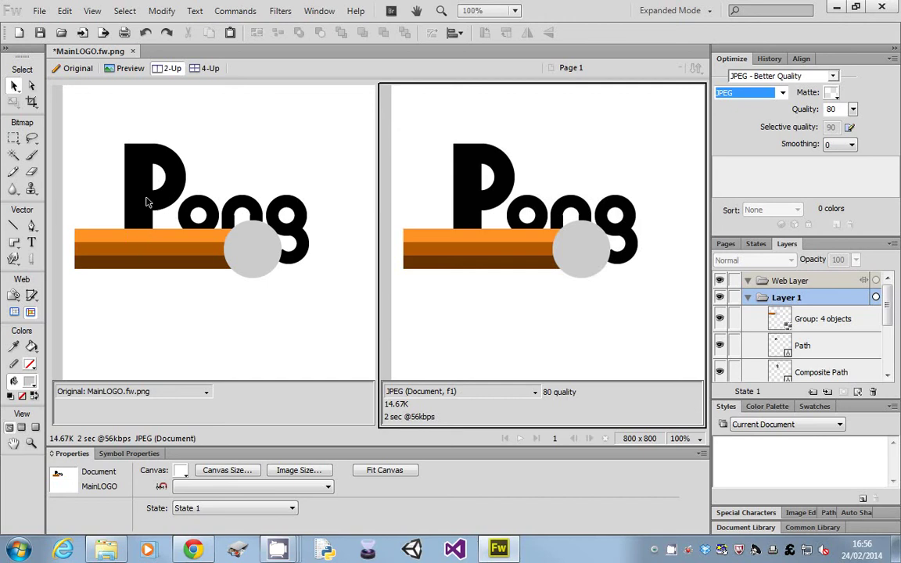
left_click(853, 109)
left_click_drag(856, 111, 857, 141)
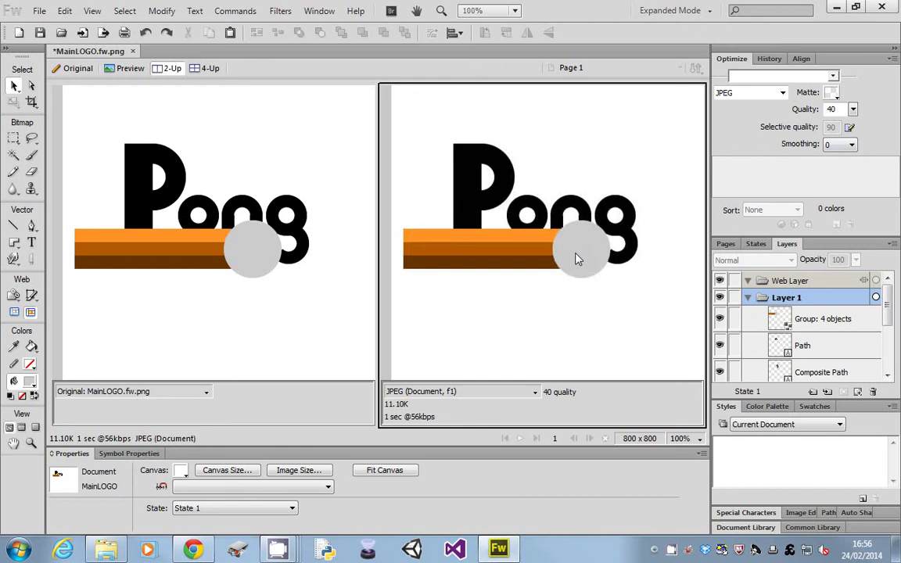
Drop JPEG quality to 17, 11 and then 1, then raise it to 100 (23.07K).
left_click(853, 109)
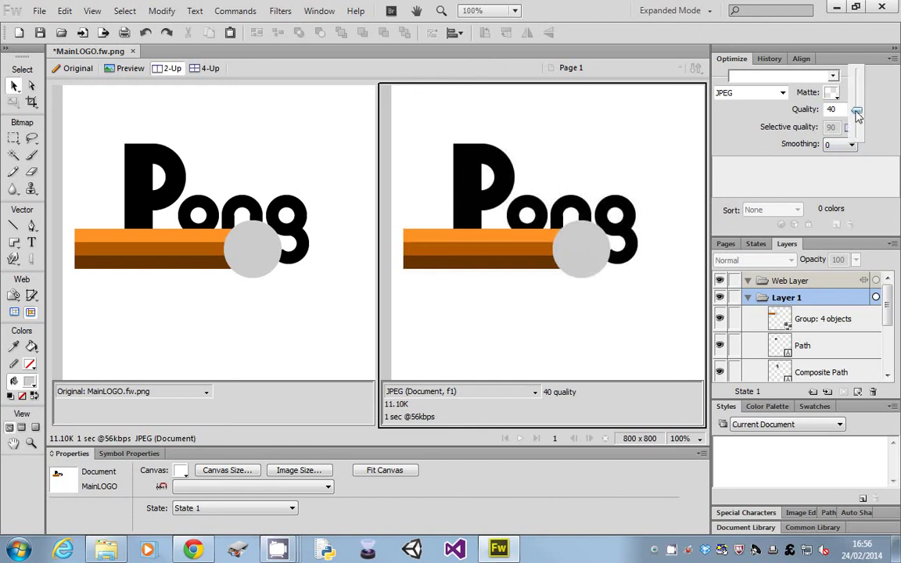
left_click_drag(857, 115, 856, 132)
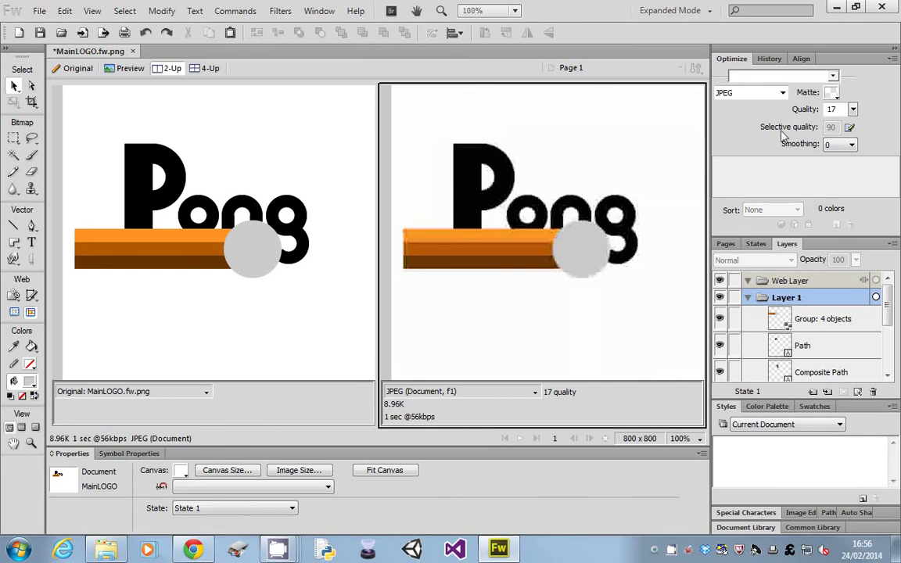
left_click_drag(853, 110, 856, 123)
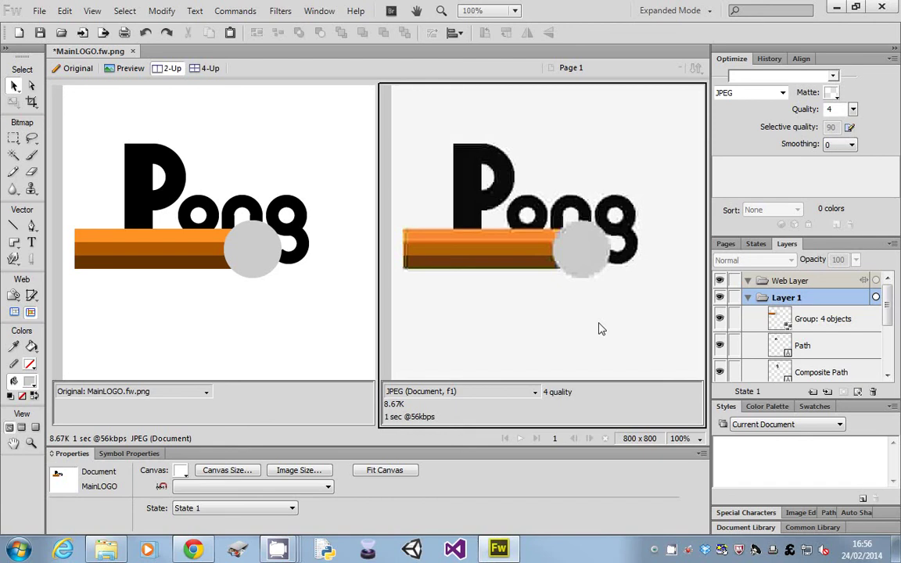
left_click_drag(852, 109, 858, 117)
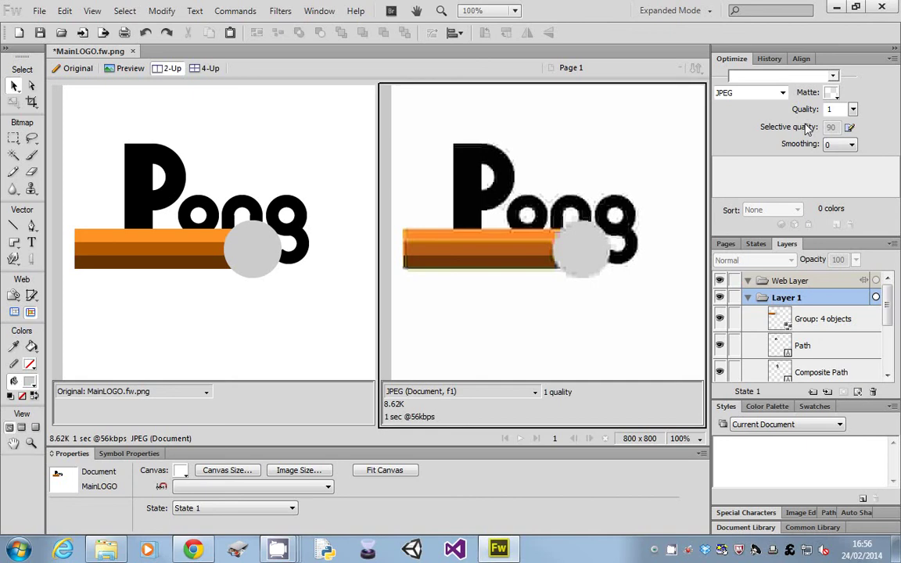
left_click_drag(854, 117, 858, 92)
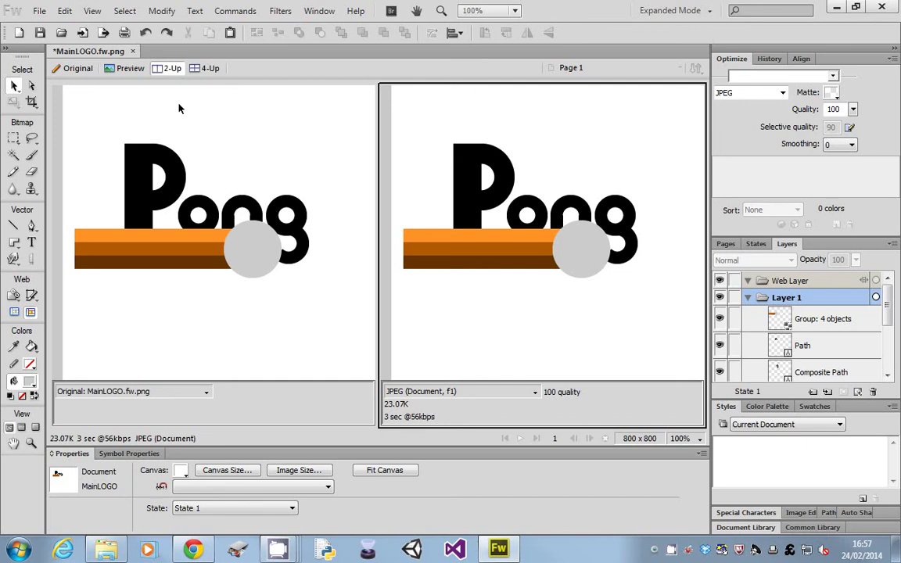
left_click(78, 72)
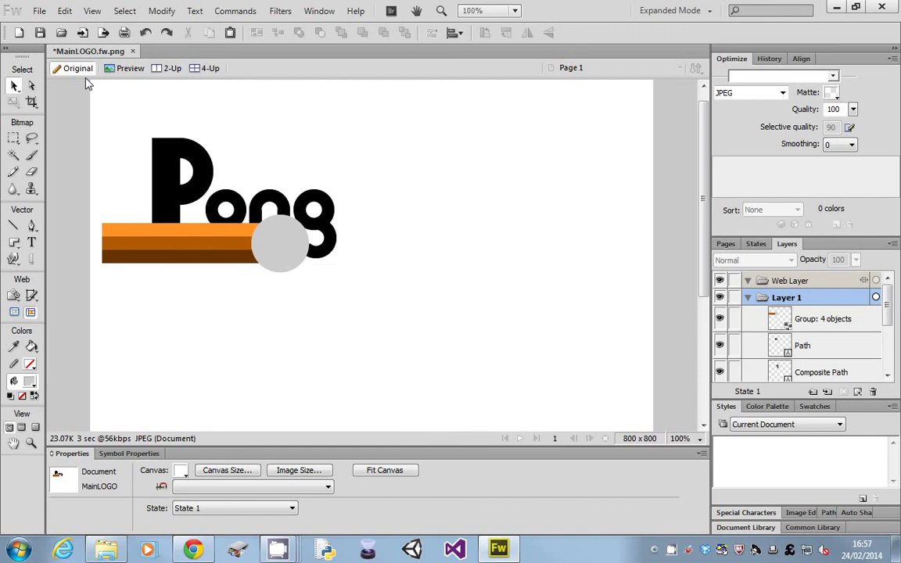
left_click(168, 69)
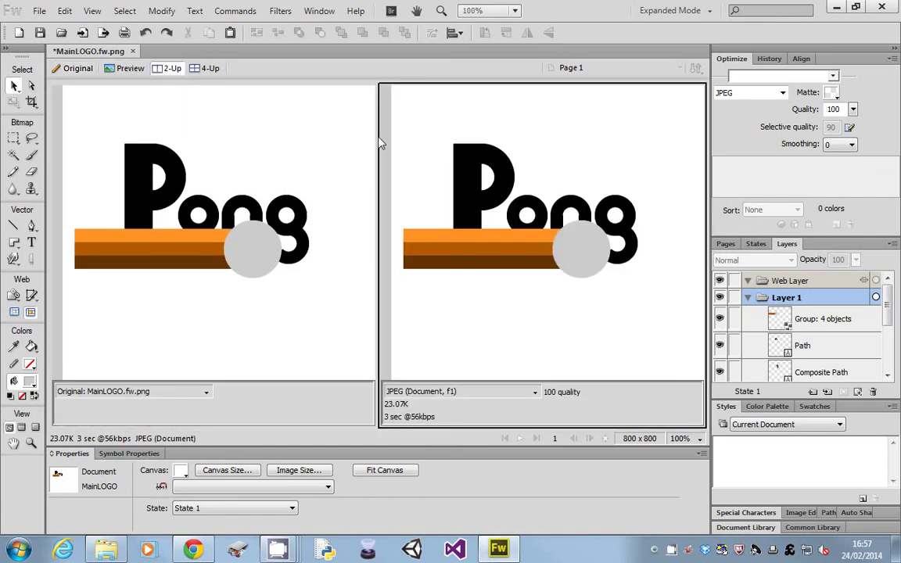